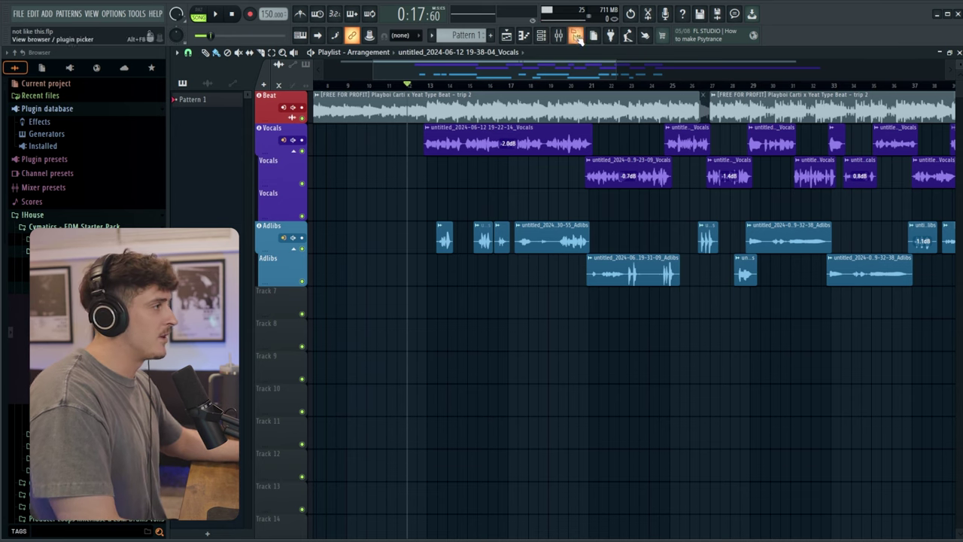
Step: Check the master's IMPusher, close the plugin windows and mixer, and play briefly from bar 12
key("F9")
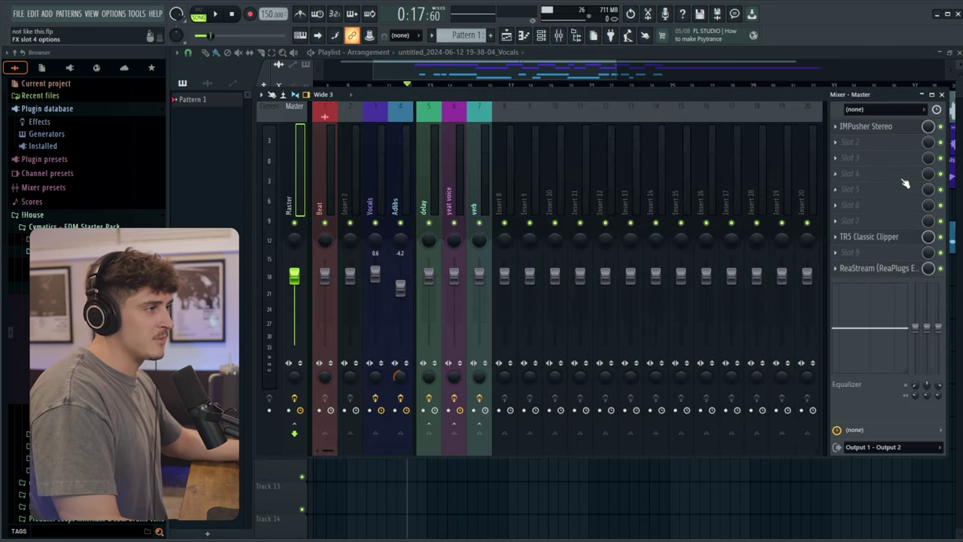
left_click(861, 126)
left_click_drag(448, 127, 485, 109)
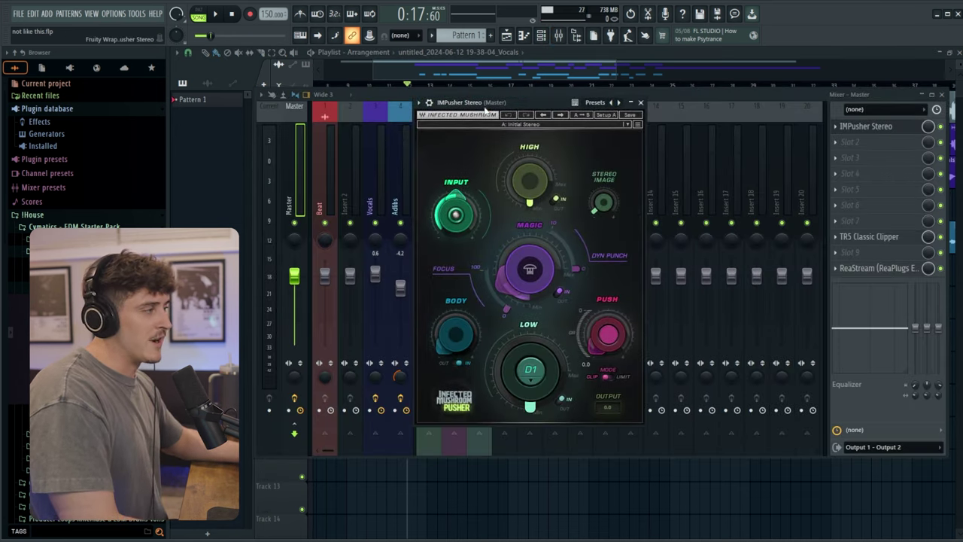
left_click(640, 102)
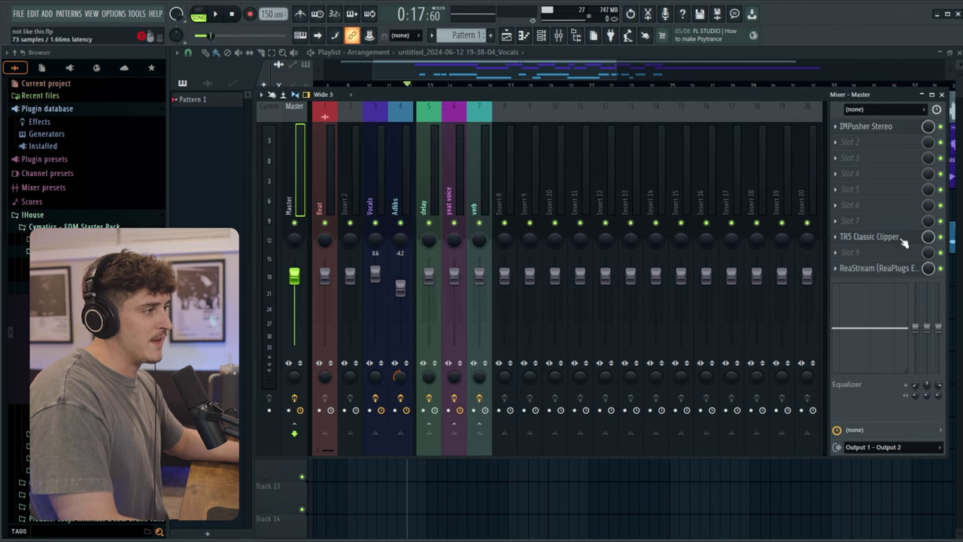
left_click(869, 236)
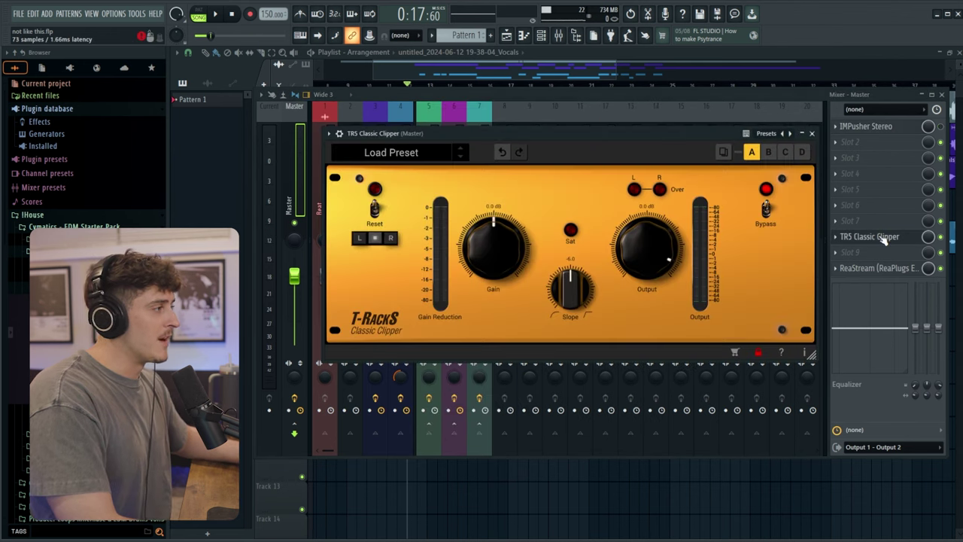
left_click(814, 130)
left_click(533, 77)
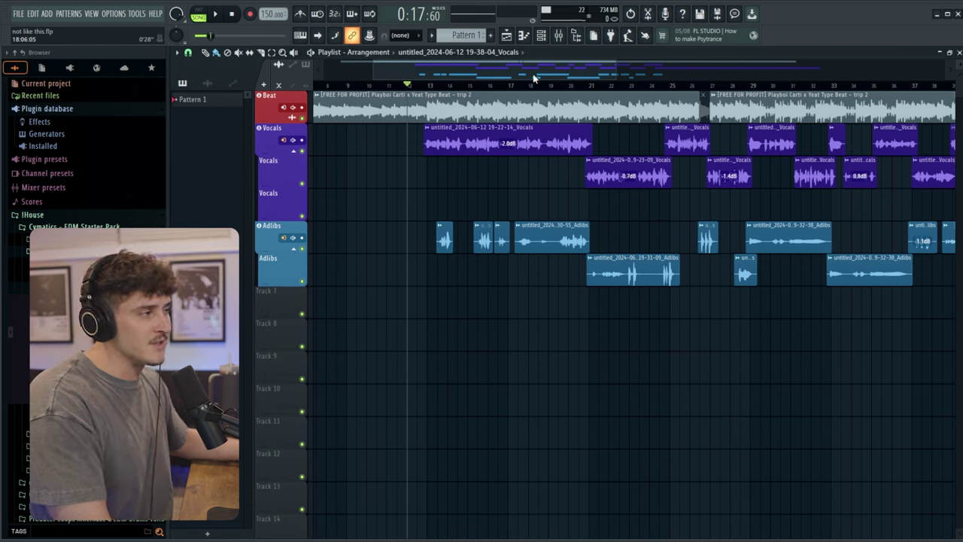
key("space")
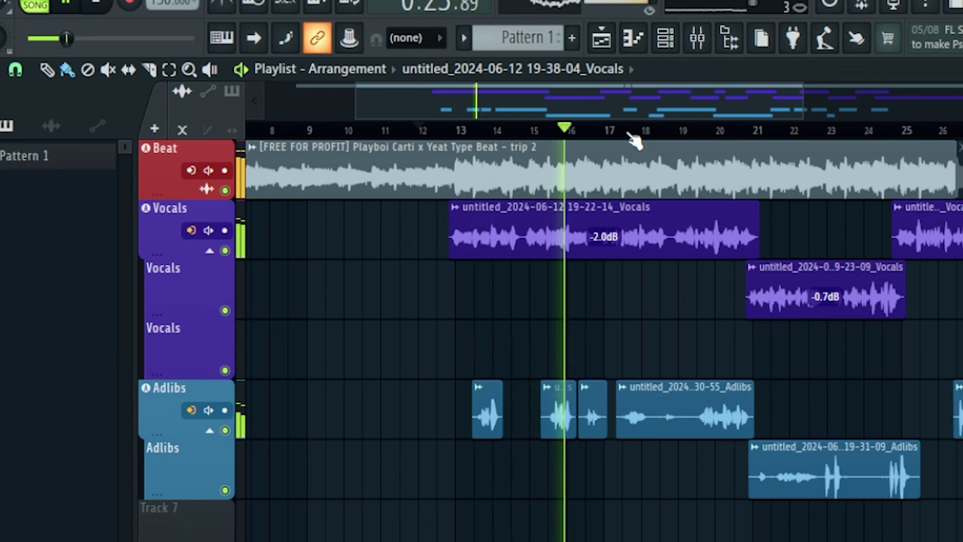
key("space")
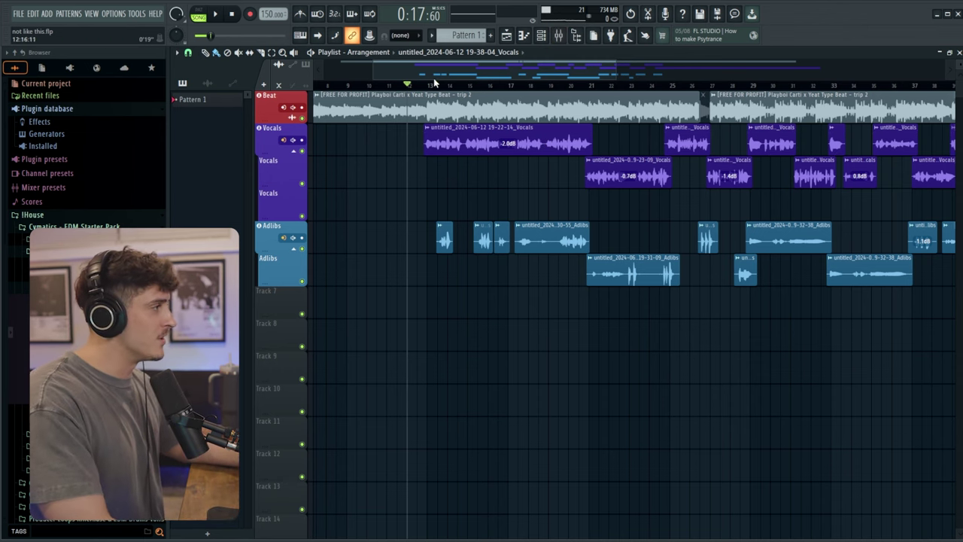
Step: Move the playhead to 0:19:20 and bring up the master's TR5 Classic Clipper
left_click(428, 85)
left_click(560, 35)
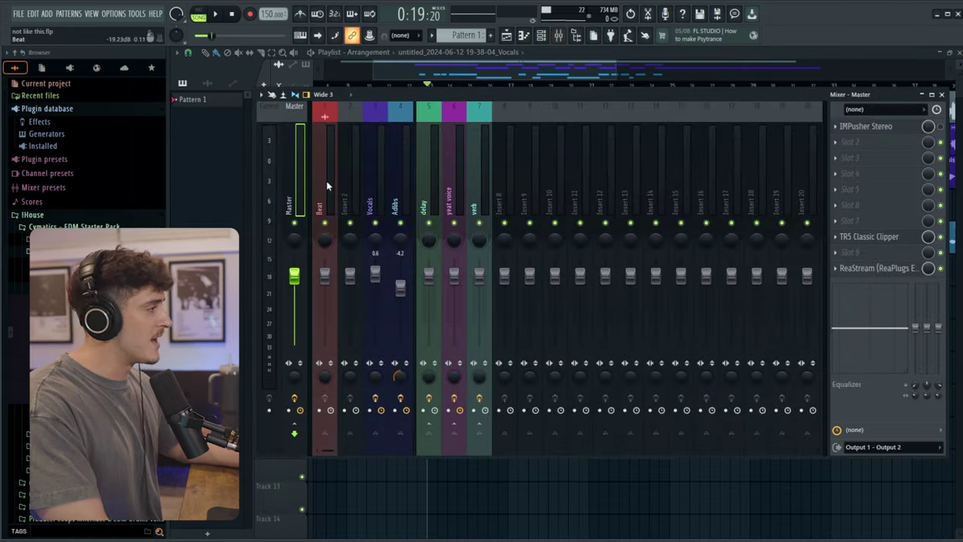
left_click(883, 237)
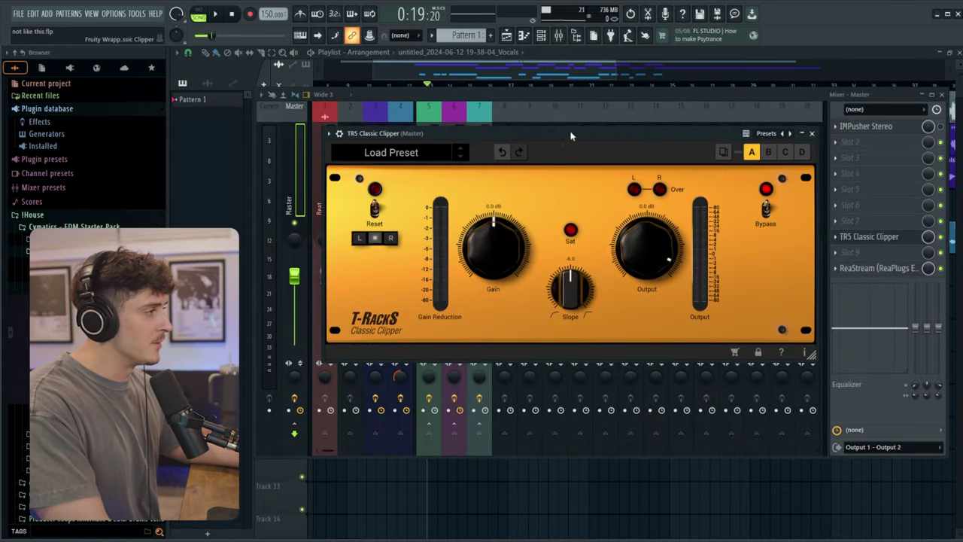
left_click_drag(570, 136, 574, 132)
Step: Set the clipper's slope to -1.7, gain to 3.4 dB and output to -2.4 dB
left_click_drag(573, 292, 570, 267)
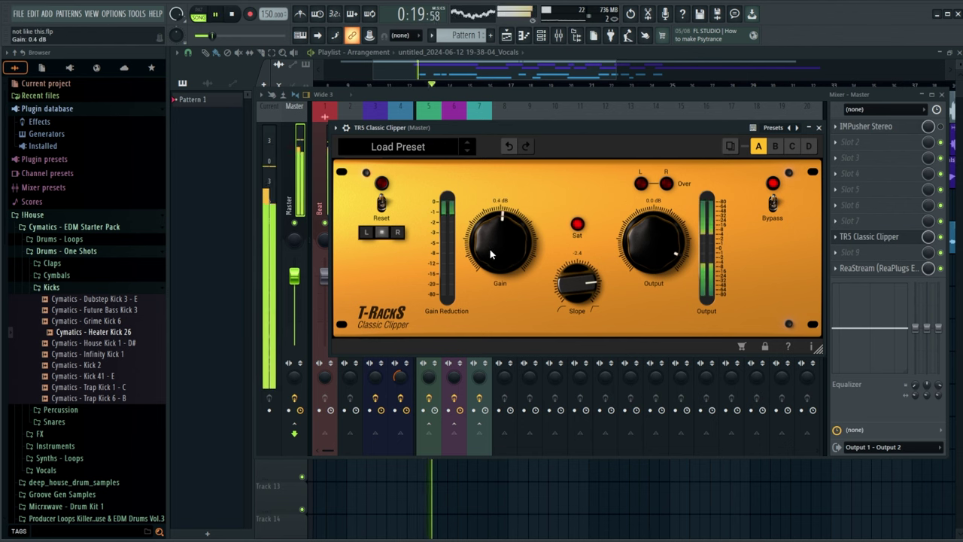
mouse_move(490, 254)
left_mouse_down()
mouse_move(496, 208)
mouse_move(492, 239)
left_mouse_up()
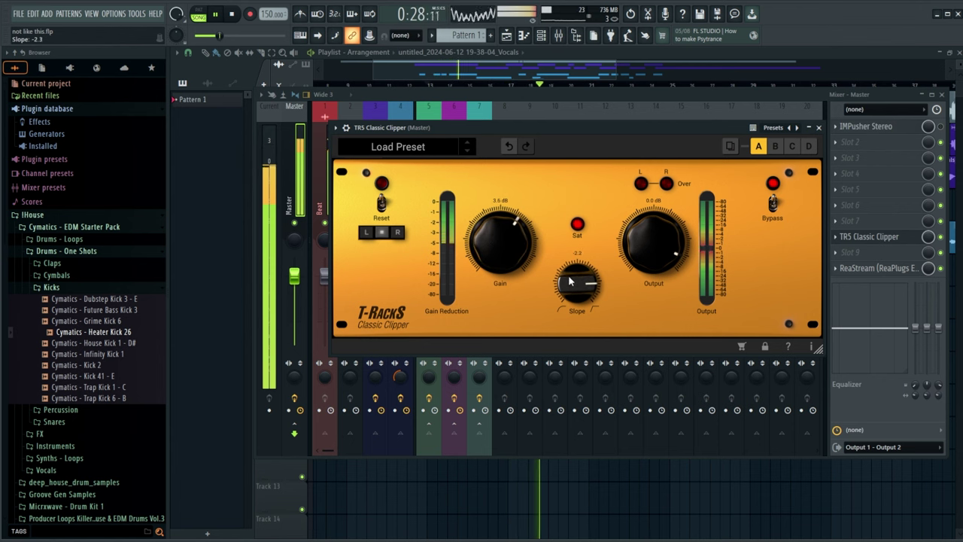
scroll(506, 248, "up", 1)
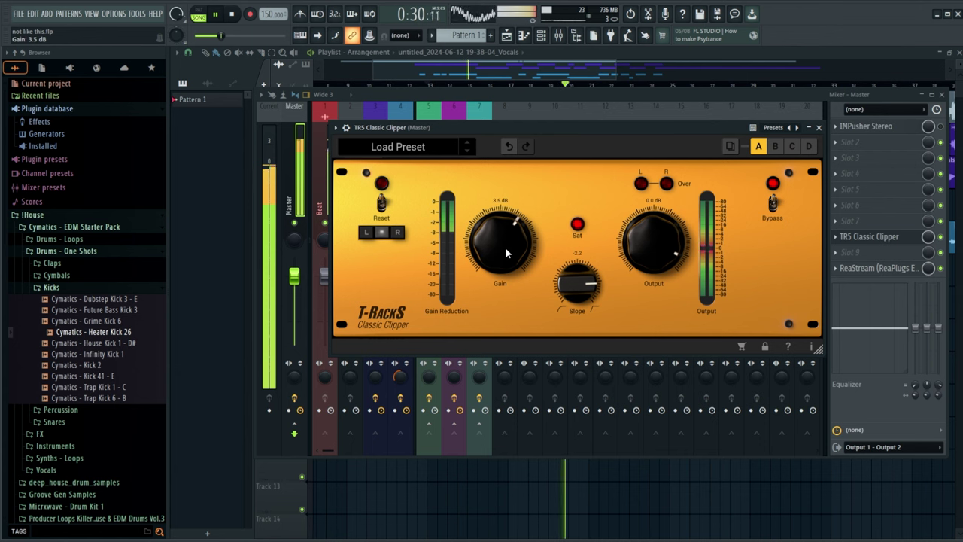
scroll(505, 247, "up", 7)
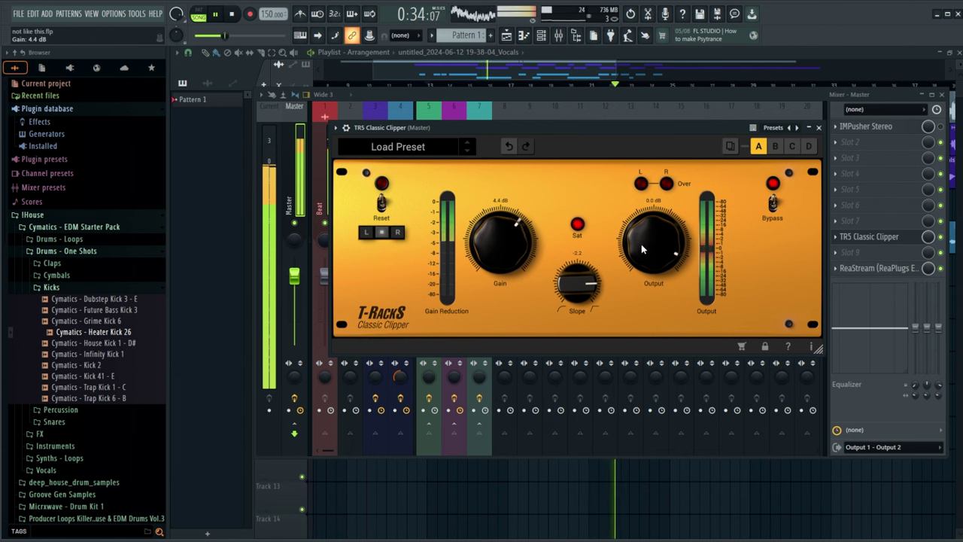
scroll(643, 247, "down", 12)
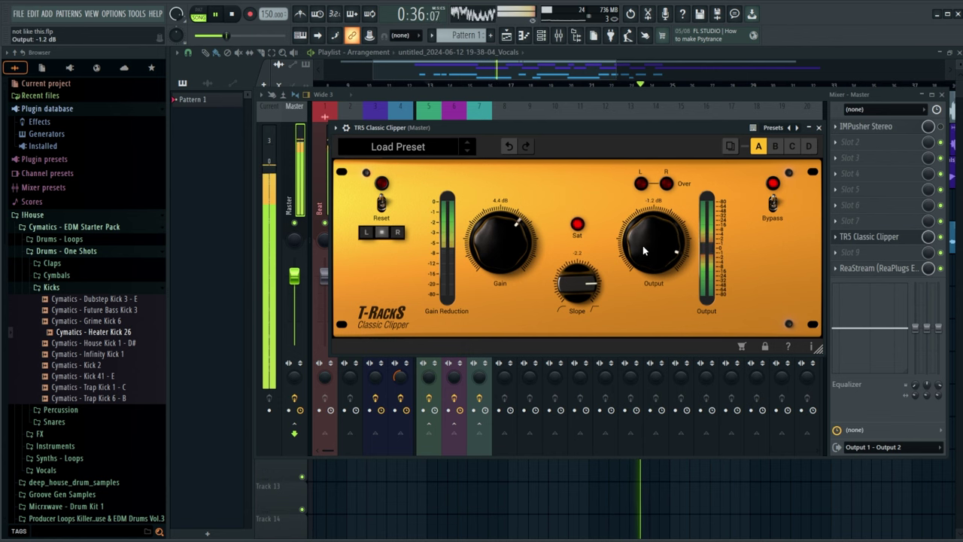
scroll(575, 282, "up", 5)
scroll(575, 282, "up", 7)
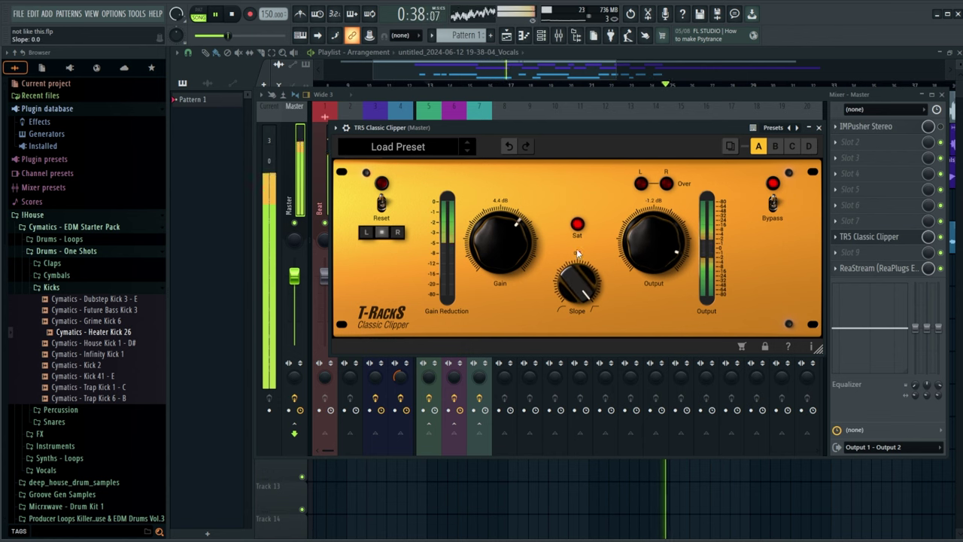
scroll(570, 286, "up", 7)
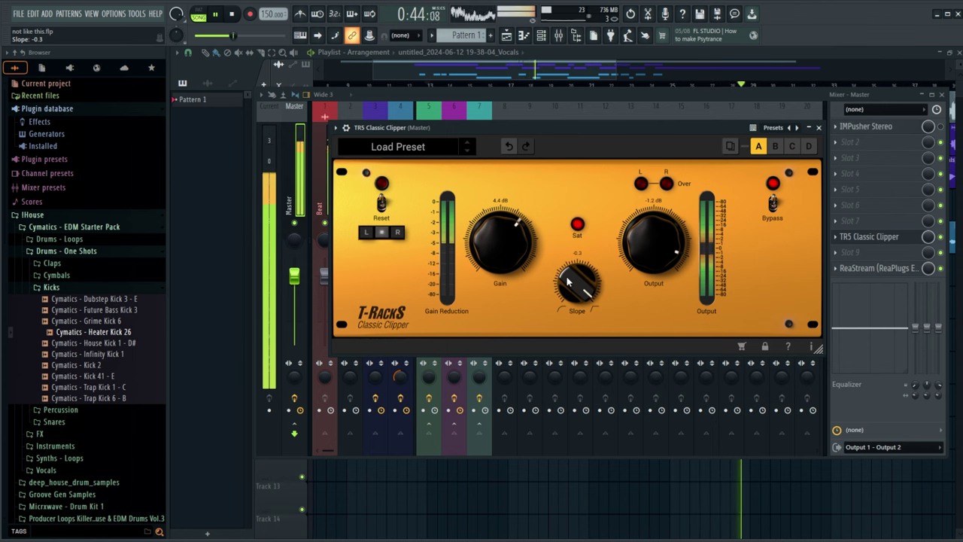
scroll(487, 255, "down", 5)
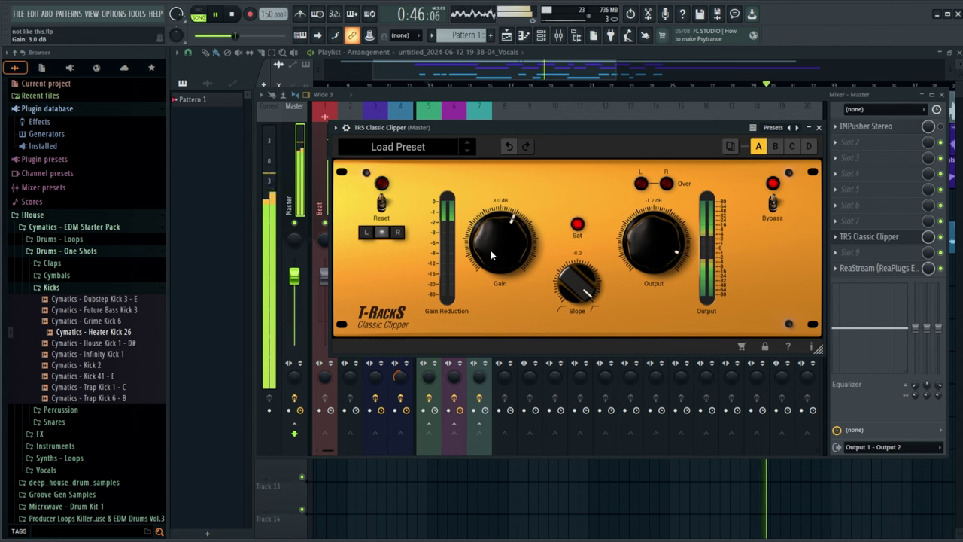
left_click_drag(569, 137, 574, 135)
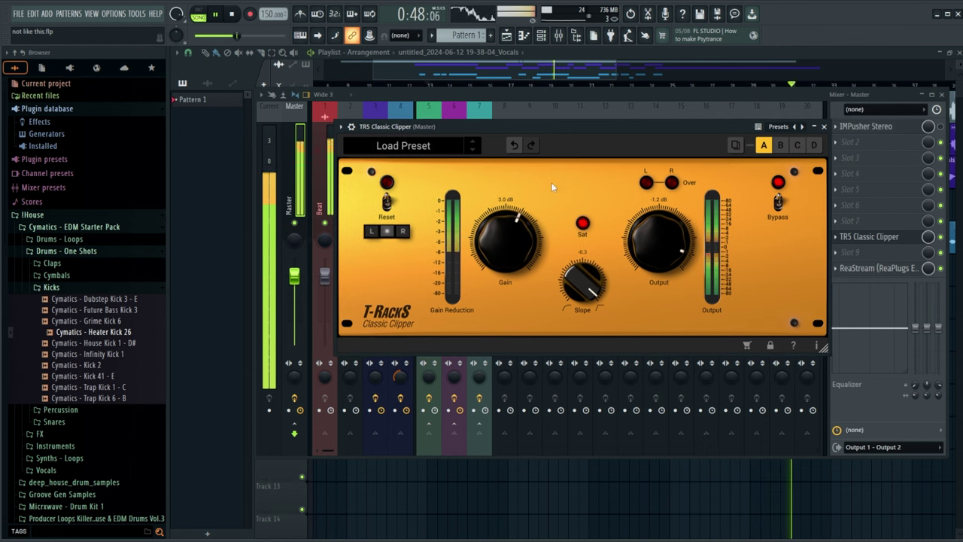
scroll(582, 282, "down", 3)
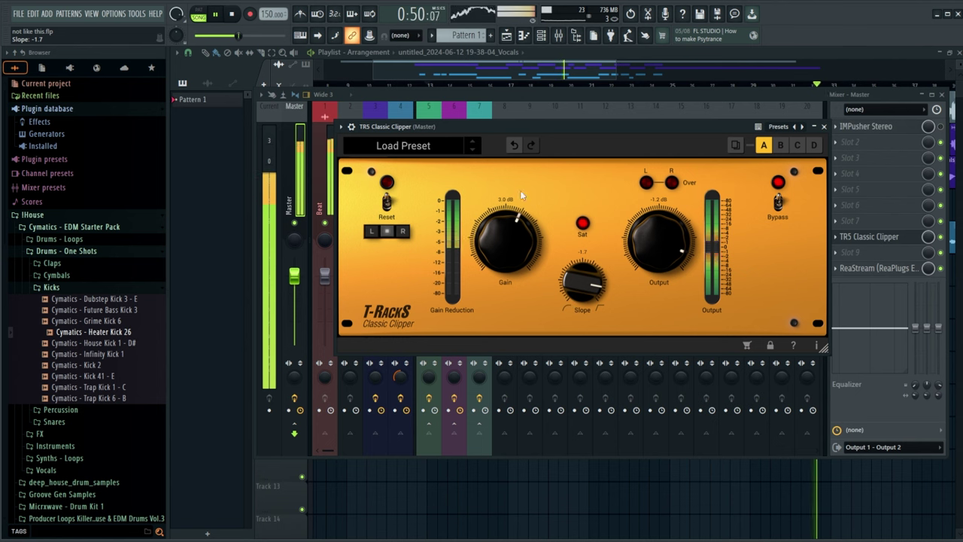
left_click_drag(598, 131, 590, 130)
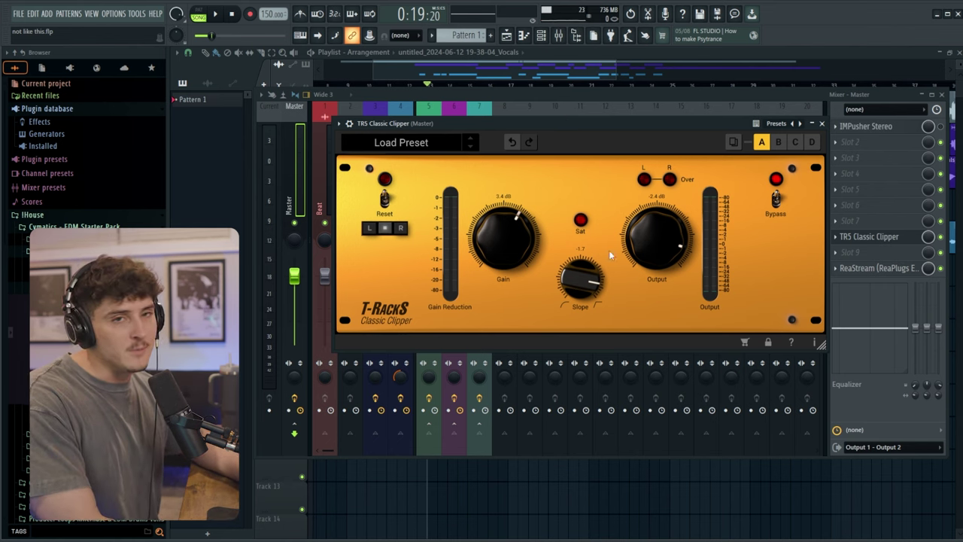
left_click(824, 125)
Step: Move TR5 Classic Clipper up to master slot 6 and load L1+ Ultramaximizer Stereo into slot 7
left_click_drag(865, 236, 865, 204)
left_click(852, 220)
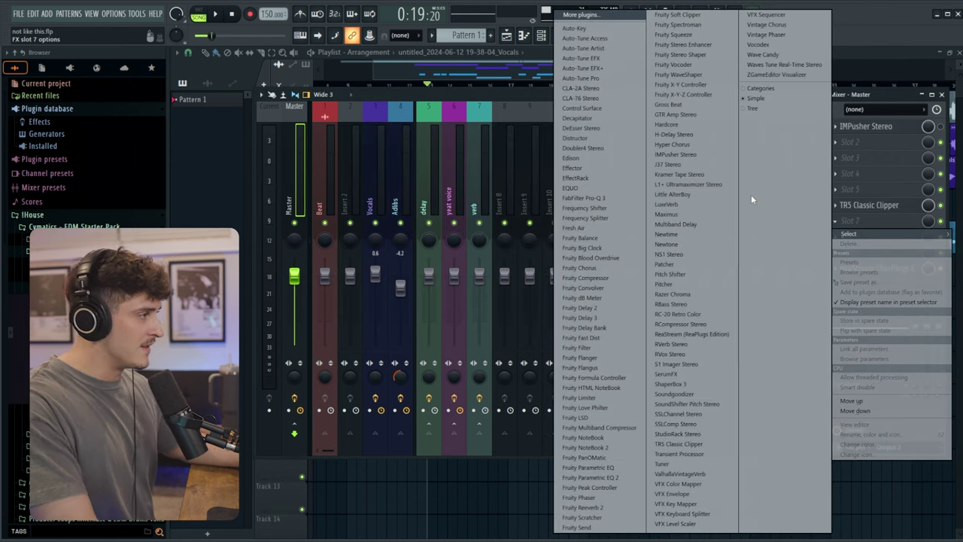
left_click(681, 184)
Step: Position the L1+ Ultramaximizer window over the mixer, clear of the Adlibs track
left_click_drag(431, 201, 535, 163)
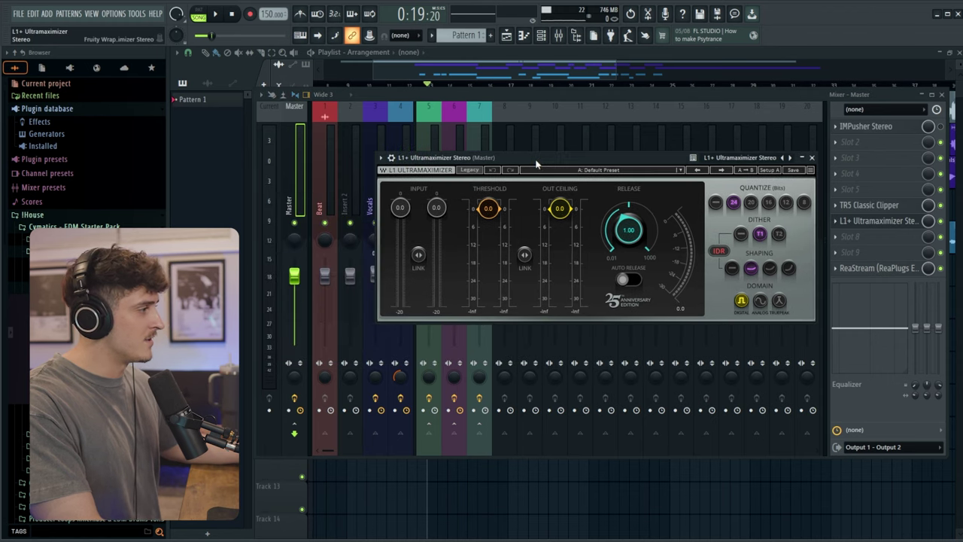
left_click_drag(591, 153, 597, 158)
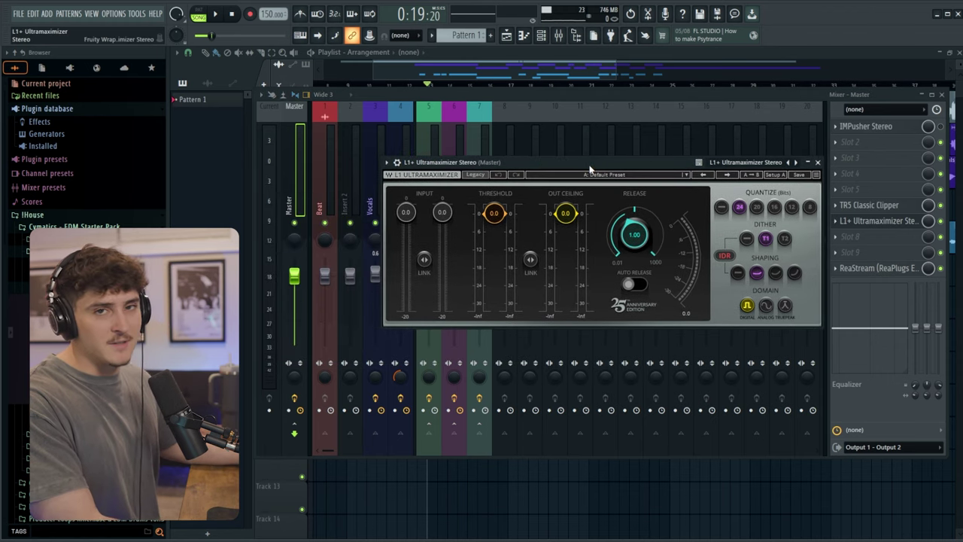
left_click_drag(539, 170, 541, 148)
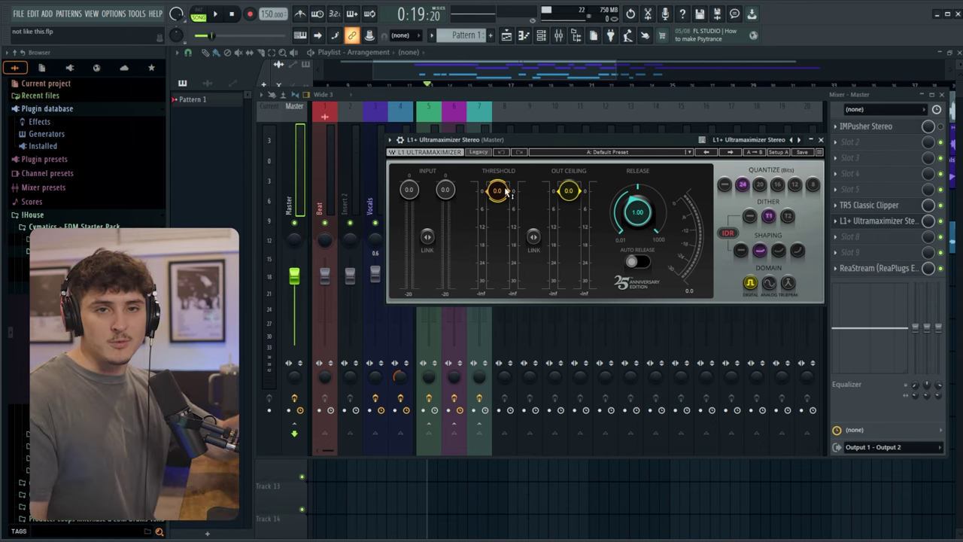
left_click_drag(707, 140, 746, 152)
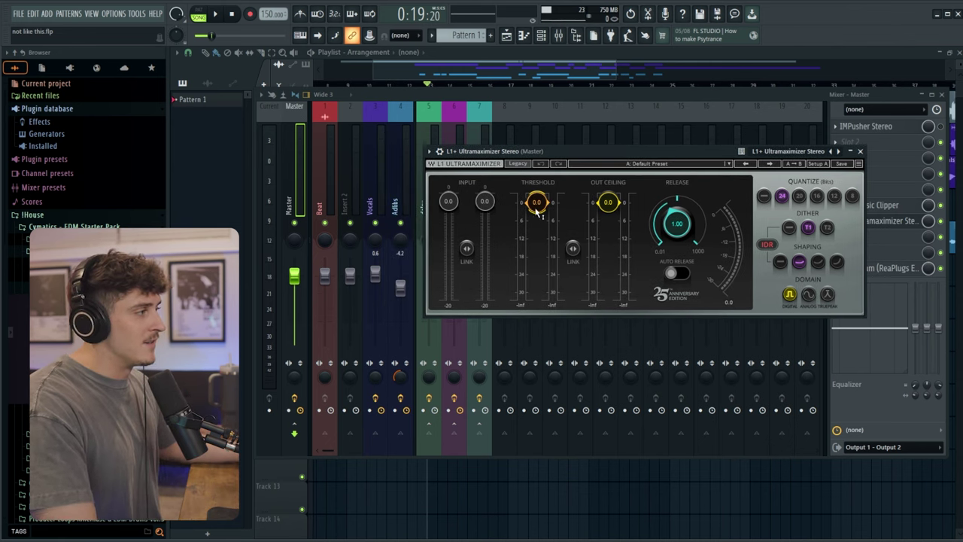
Step: Play the song and lower the L1+ threshold to about -2.9 dB
key("space")
left_click_drag(551, 203, 553, 215)
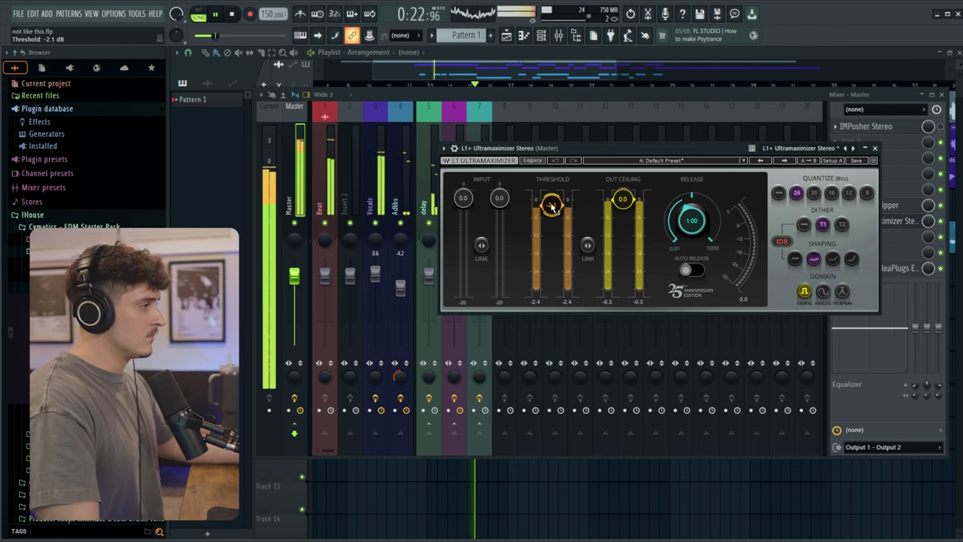
left_click_drag(553, 209, 554, 214)
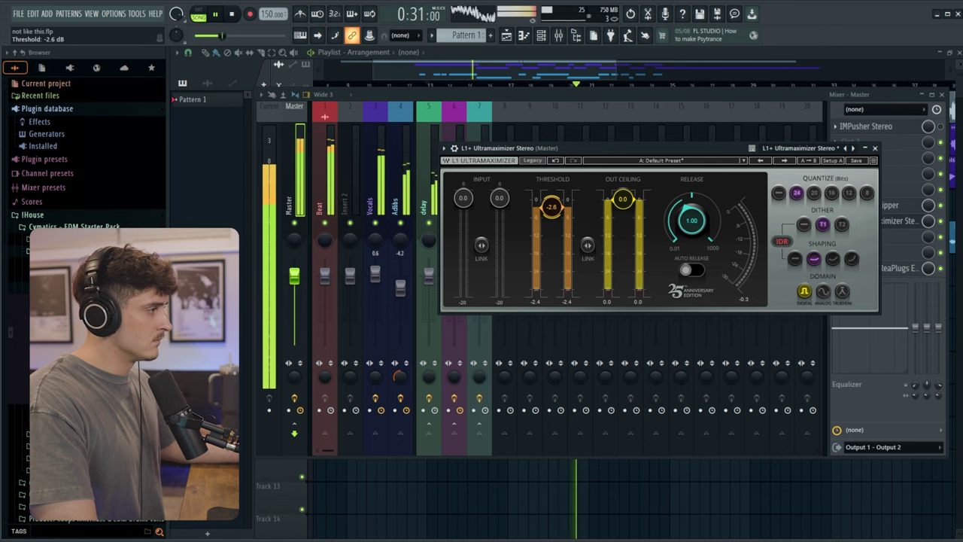
left_click_drag(646, 149, 621, 149)
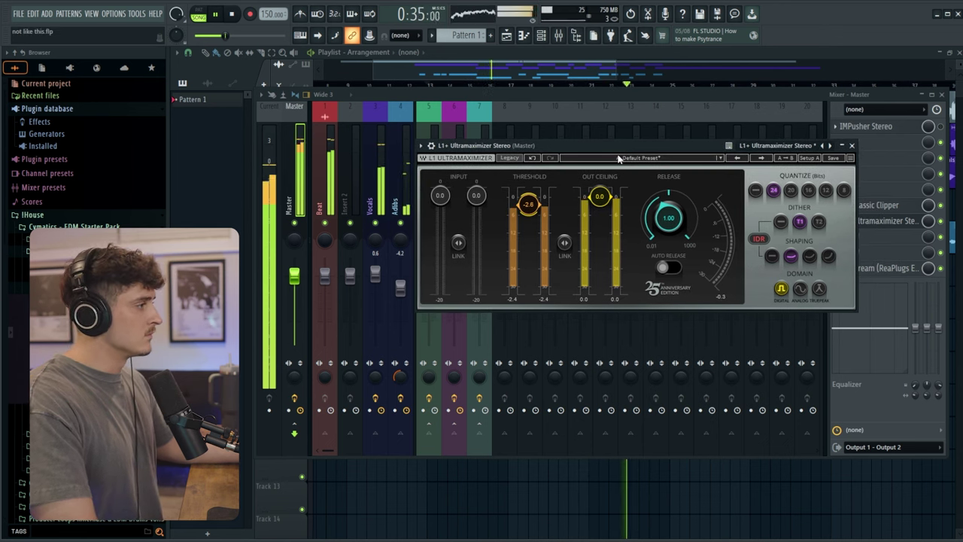
scroll(531, 214, "down", 3)
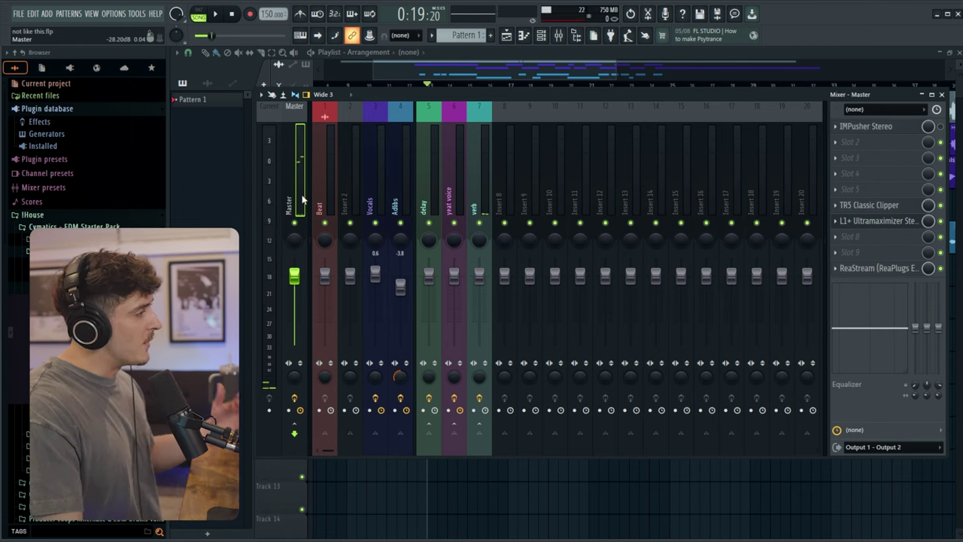
Step: Toggle the L1+ window from the master slot and audition the limiter again during playback
left_click(846, 221)
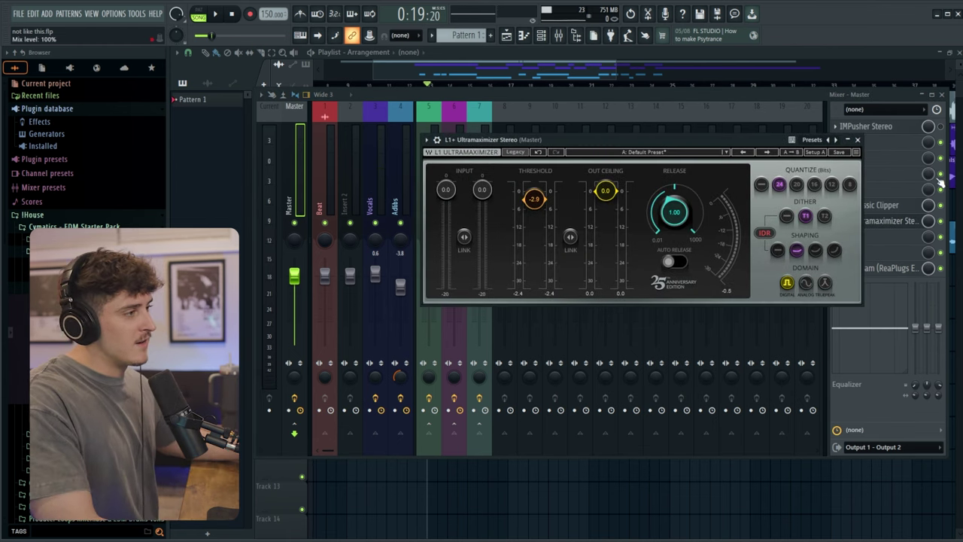
left_click(940, 206)
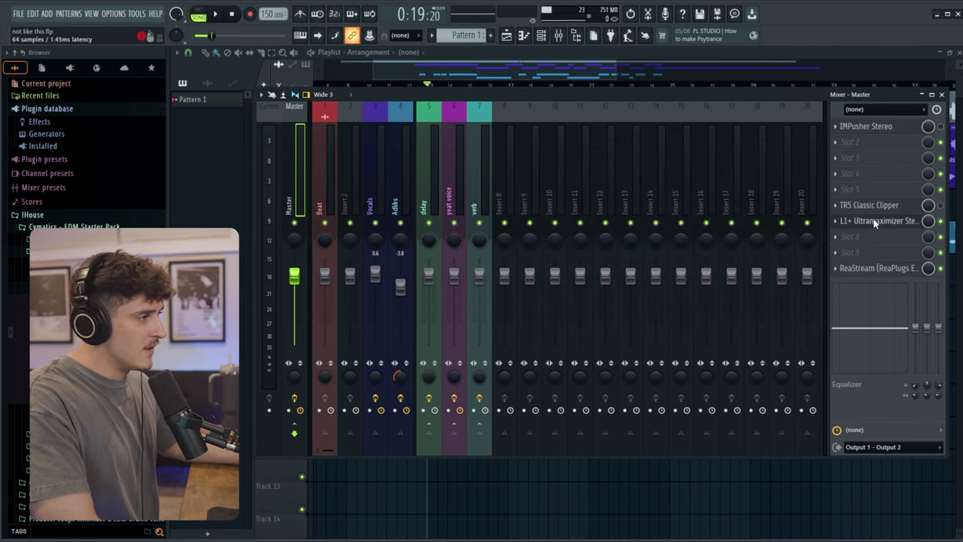
left_click(875, 222)
key("space")
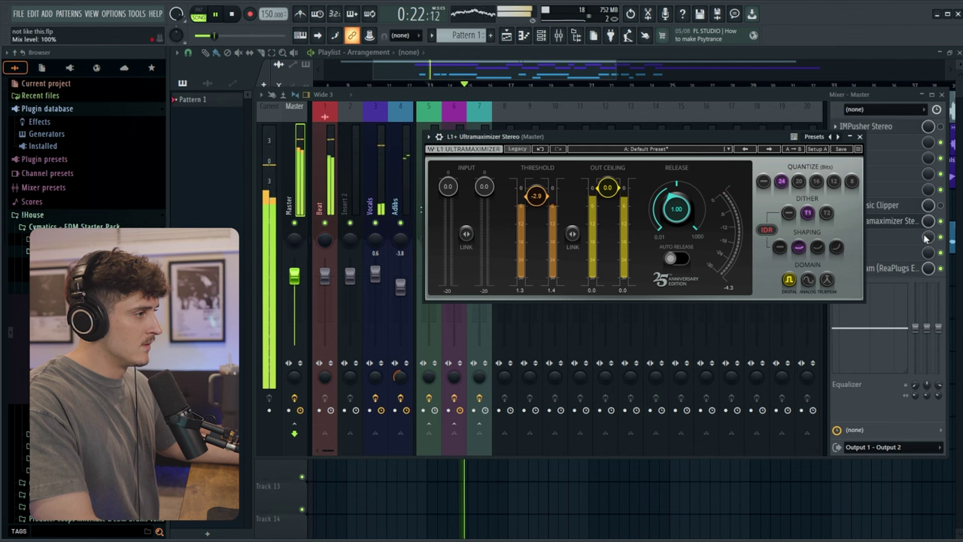
key("space")
left_click(943, 213)
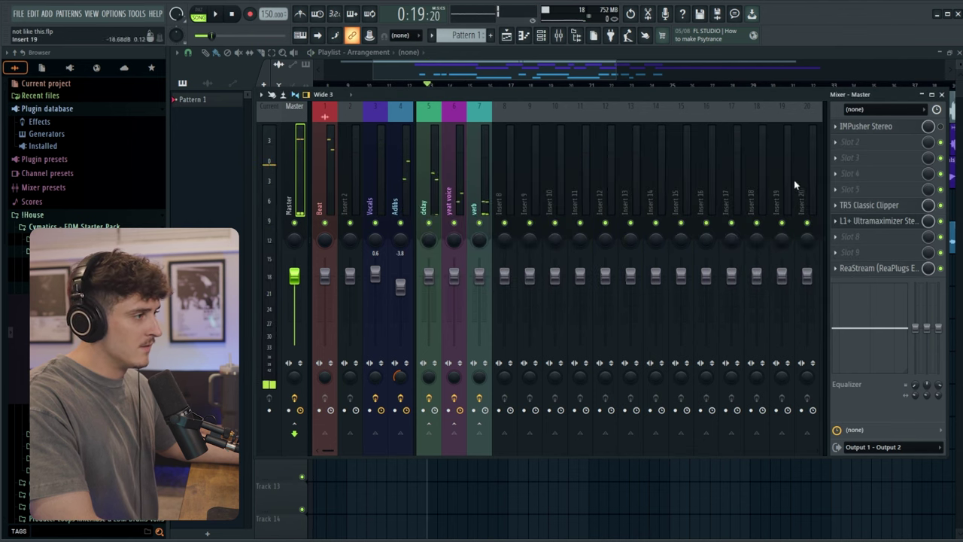
left_click(864, 224)
key("space")
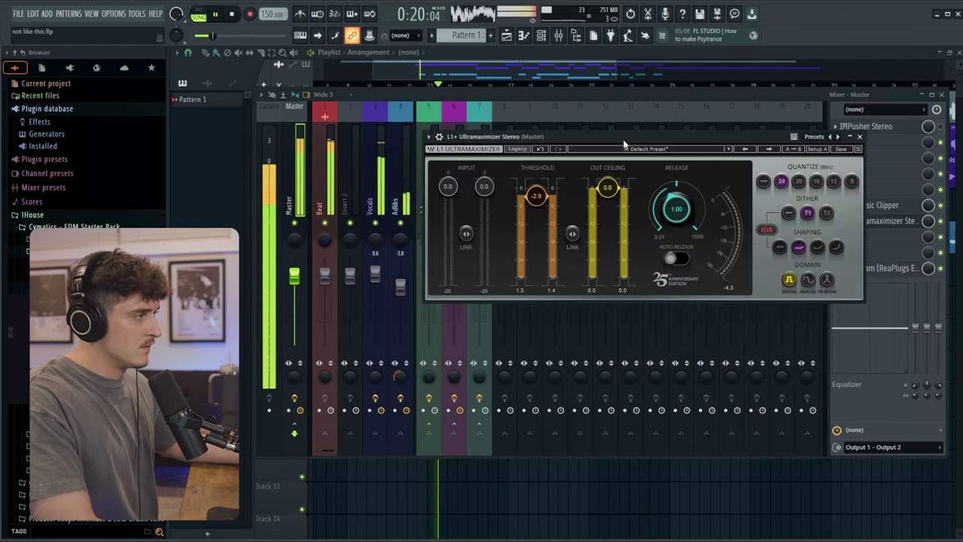
left_click_drag(625, 139, 637, 142)
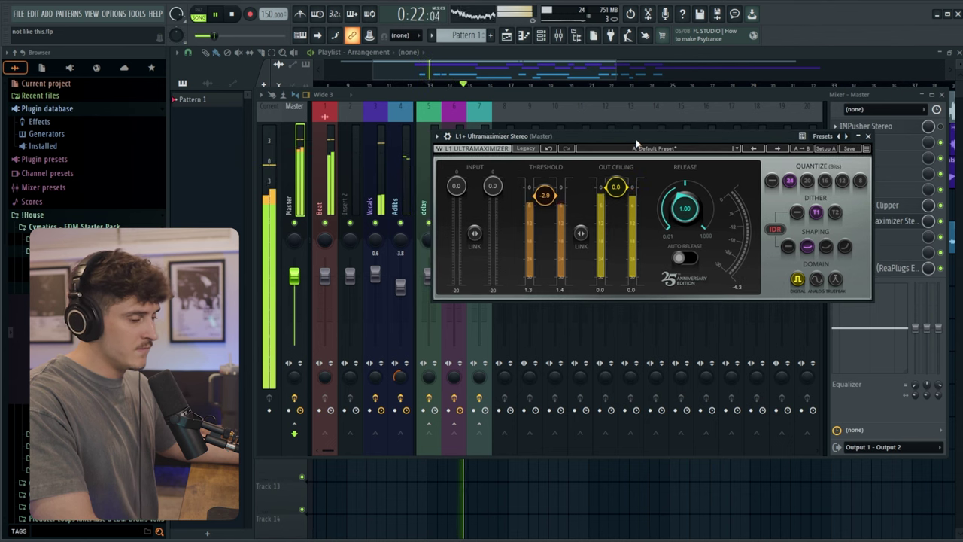
key("space")
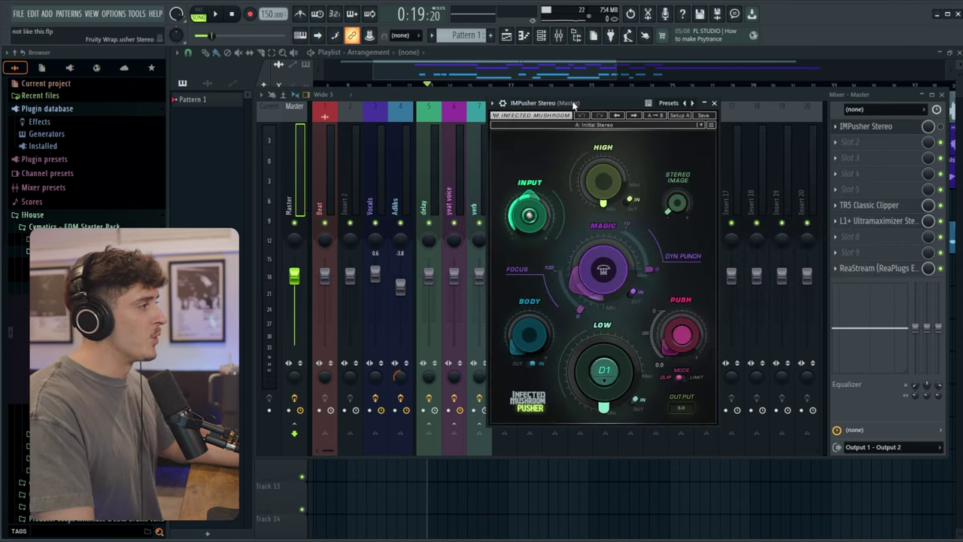
Step: Position the IMPusher window over the mixer
left_click_drag(571, 103, 597, 107)
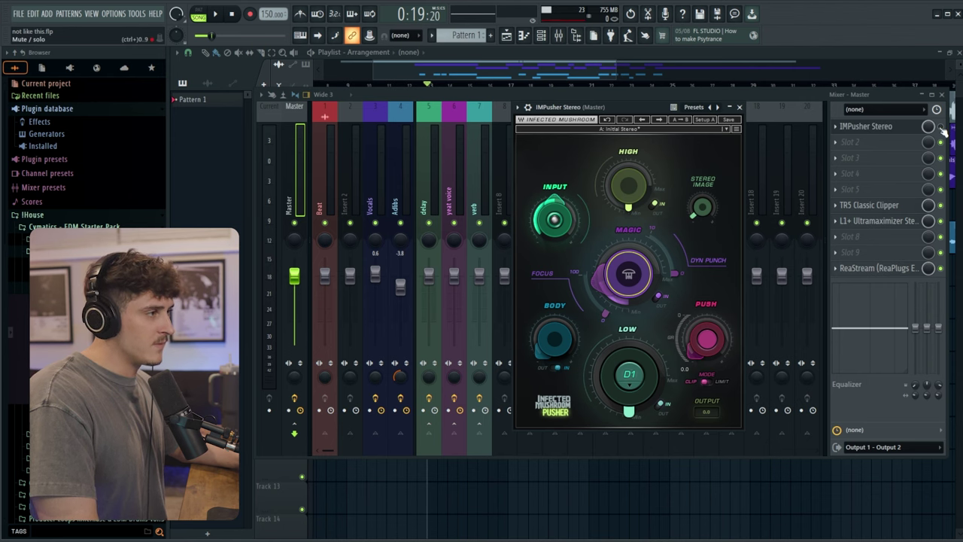
left_click(892, 128)
left_click(892, 128)
left_click_drag(606, 113, 617, 111)
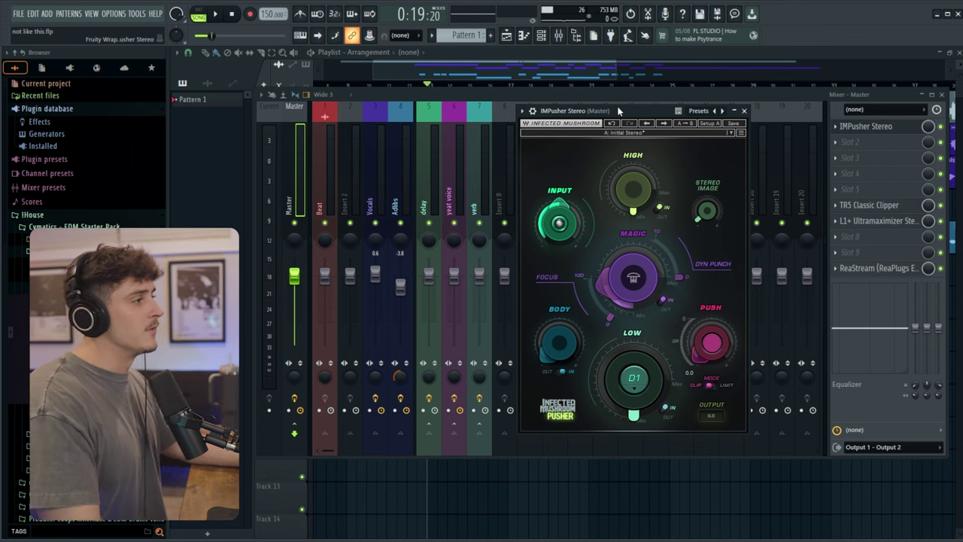
Step: Start playback and close the IMPusher and L1+ Ultramaximizer windows
key("space")
left_click(737, 112)
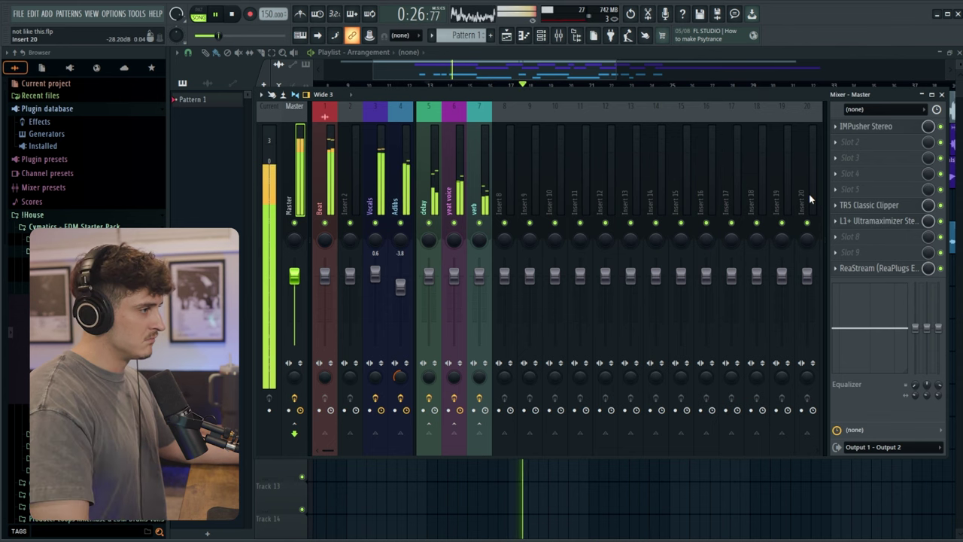
left_click(874, 221)
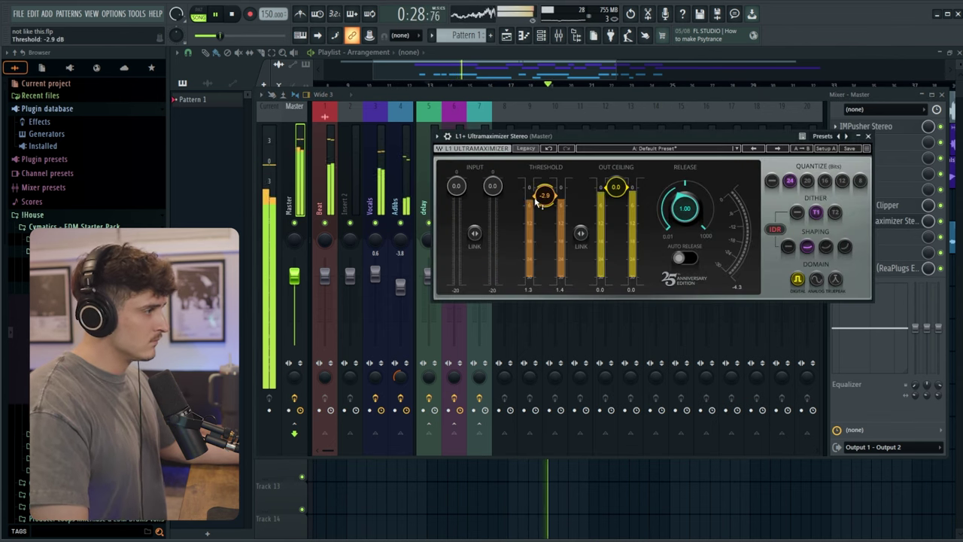
left_click(867, 136)
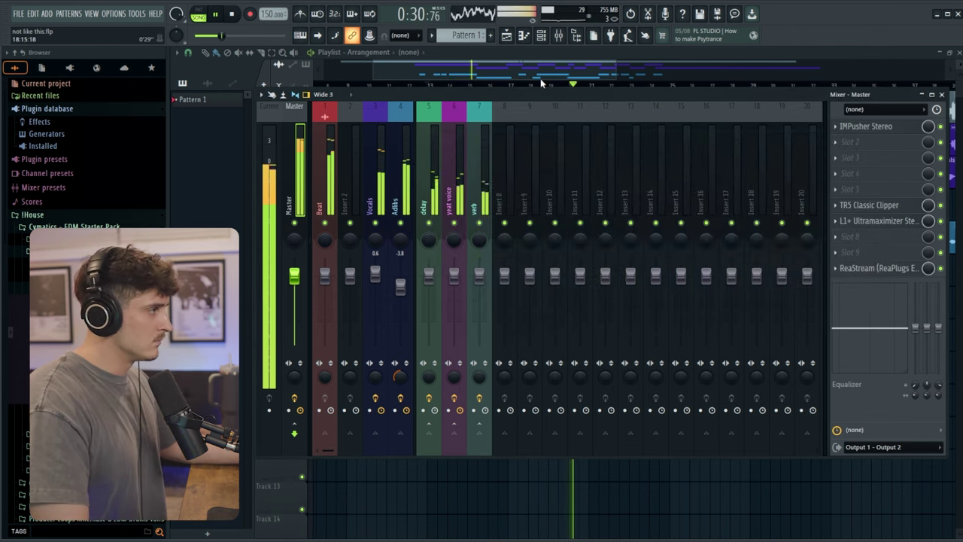
Step: Select the Adlibs insert and delete FabFilter Pro-Q 3 from its ninth effect slot
left_click(394, 195)
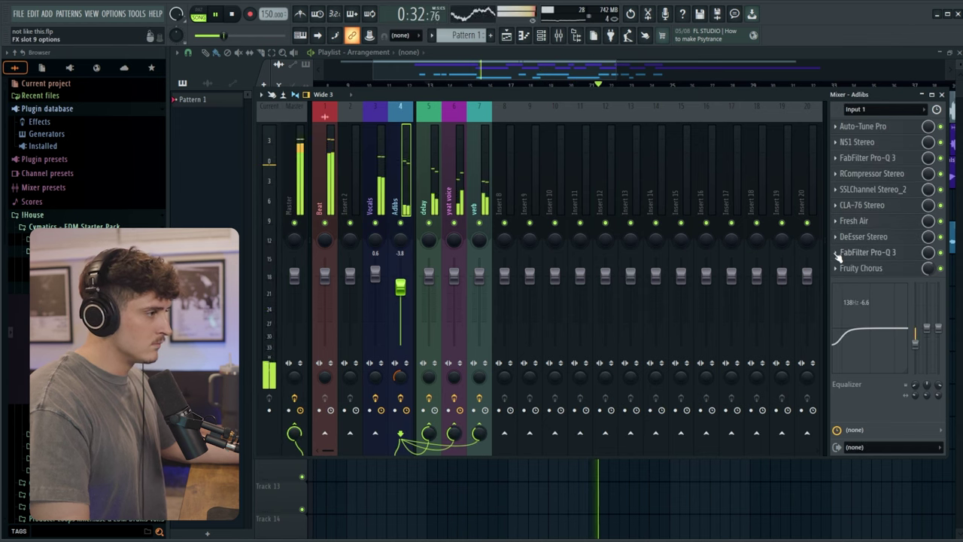
left_click(836, 253)
left_click(836, 254)
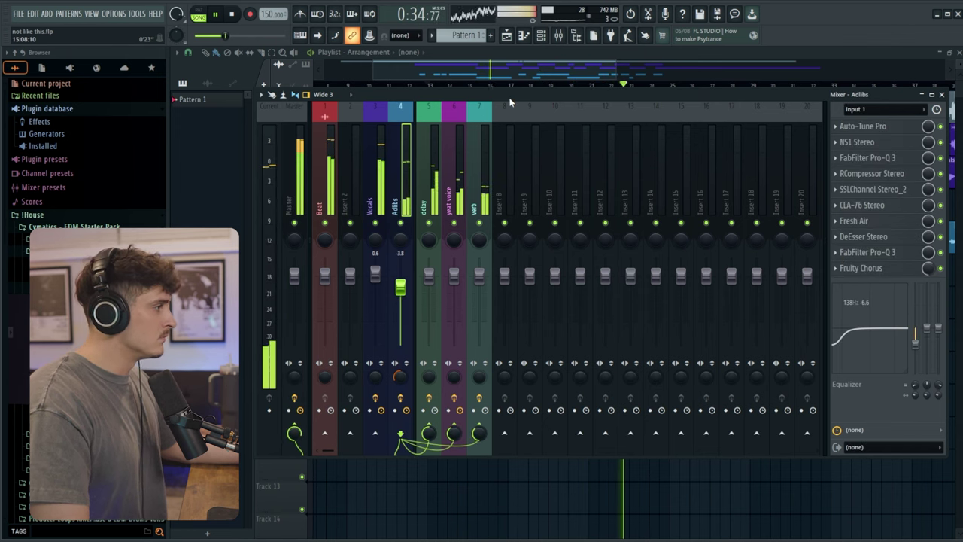
key("space")
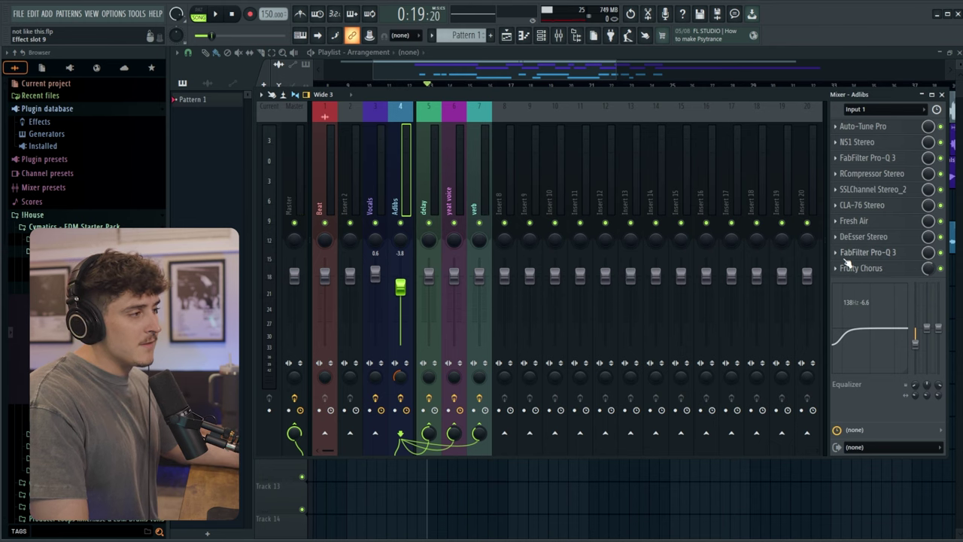
left_click(833, 254)
left_click(848, 274)
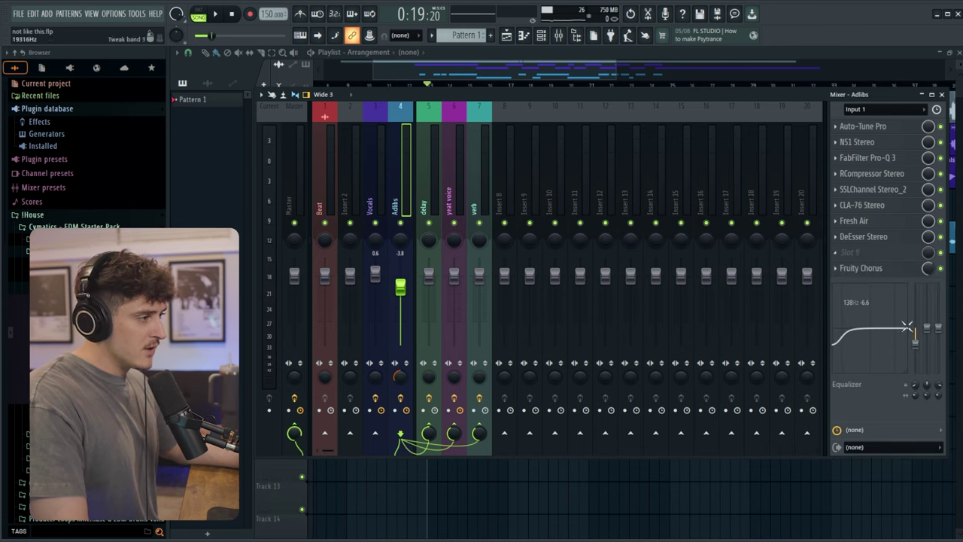
Step: Load Fruity Stereo Shaper into Adlibs slot 9 and play to hear the widened adlibs
left_click(858, 252)
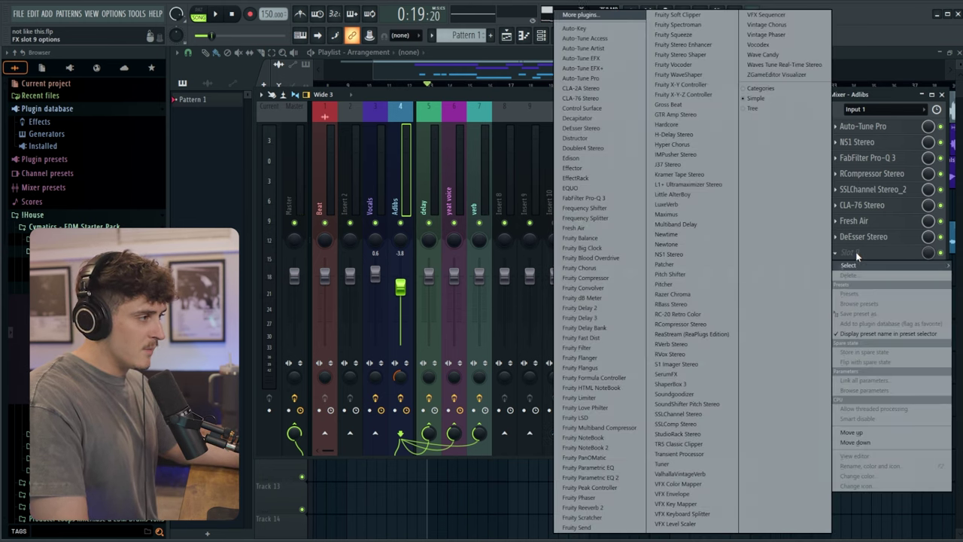
left_click(681, 55)
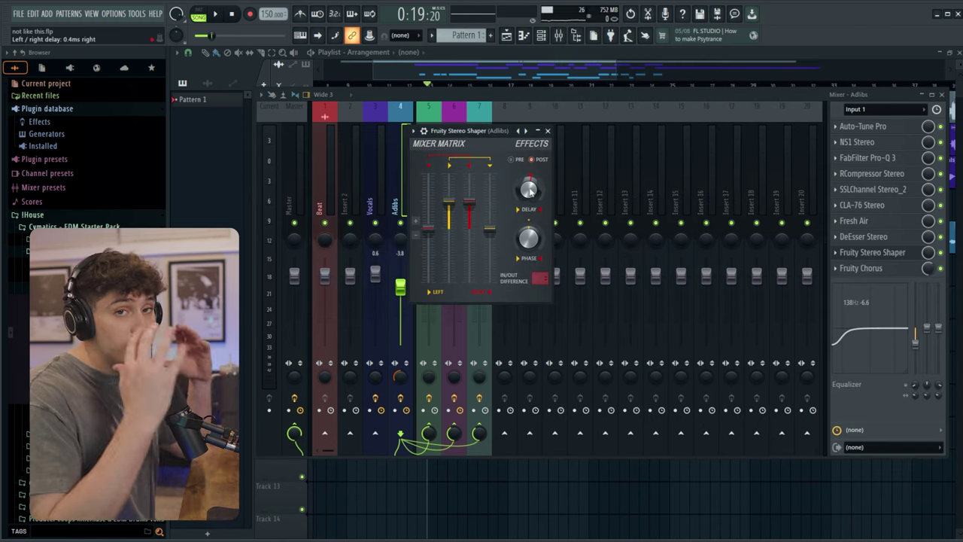
left_click(547, 130)
key("space")
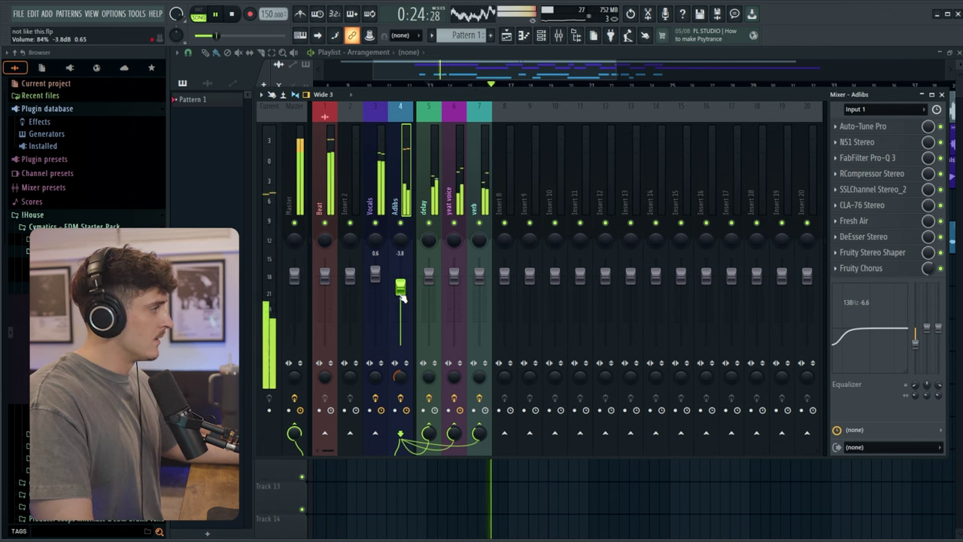
Step: Raise the Adlibs low shelf to 301 Hz and slightly adjust the Vocals CLA-76 input and release
scroll(916, 339, "down", 1)
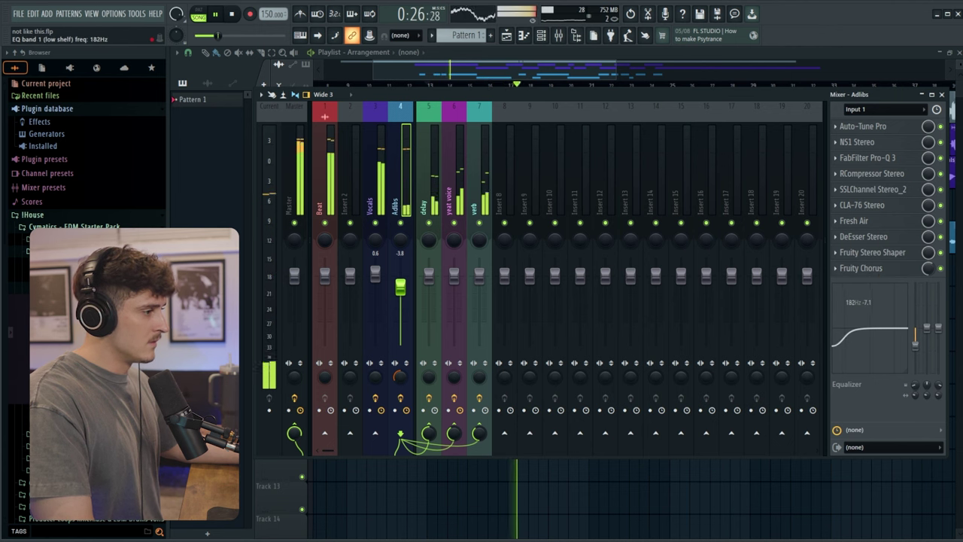
left_click_drag(915, 385, 915, 373)
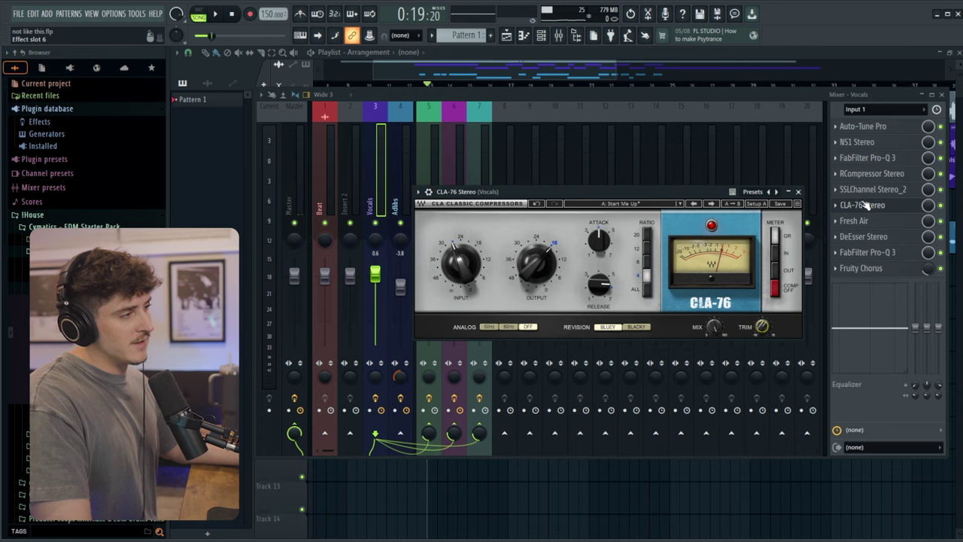
left_click(855, 221)
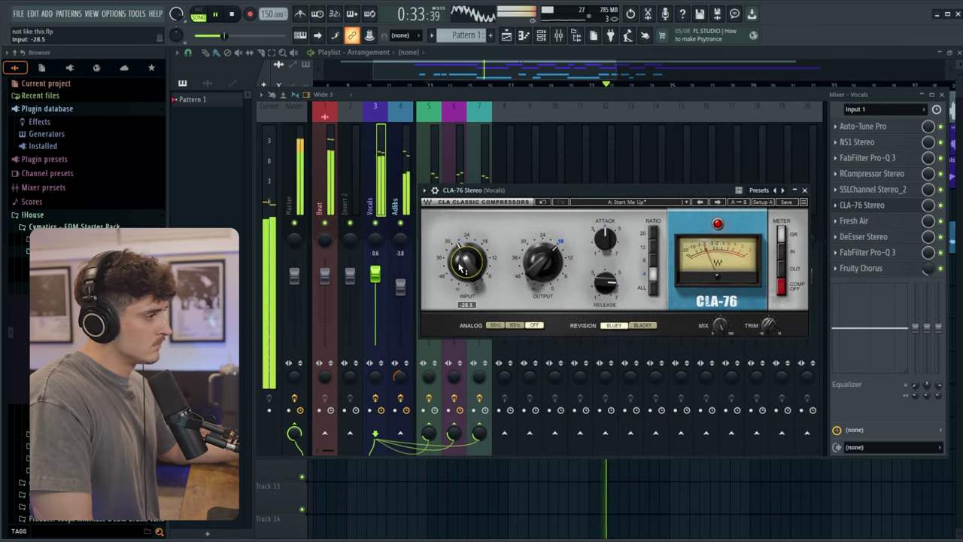
scroll(461, 267, "down", 1)
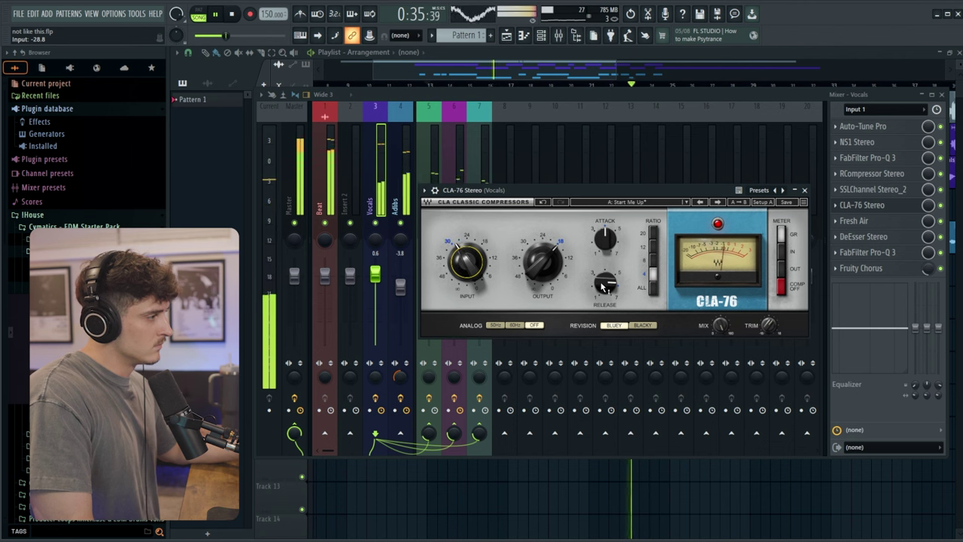
scroll(616, 274, "up", 2)
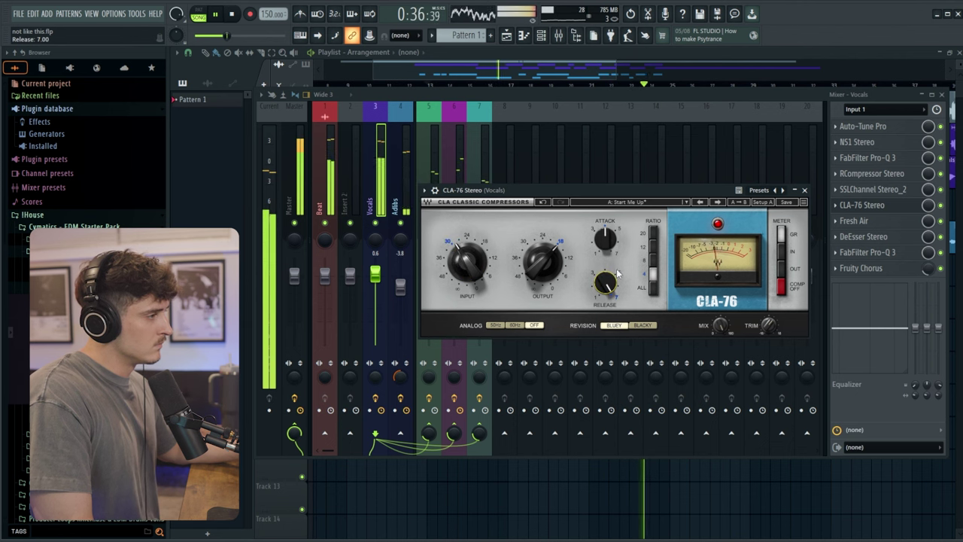
left_click(805, 192)
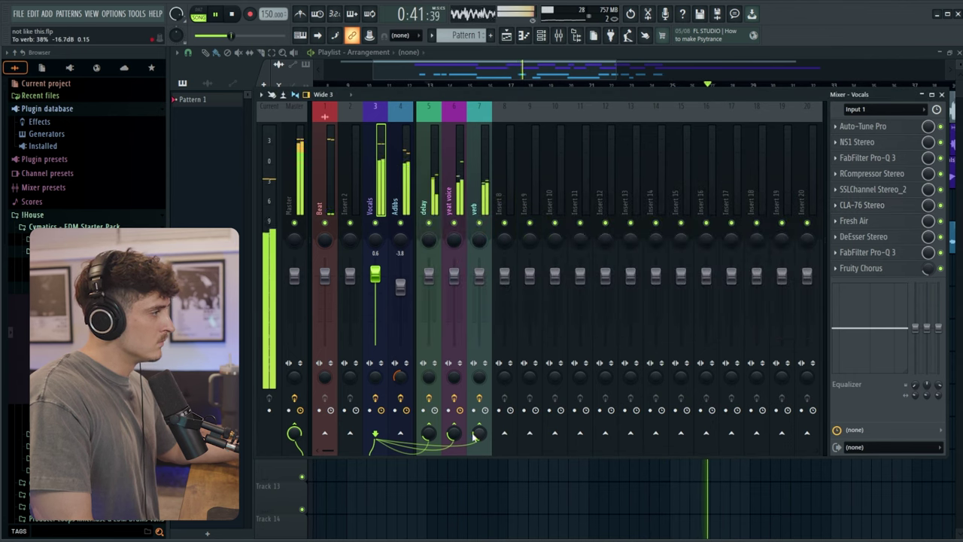
Step: Zoom out the playlist arrangement, then return to the Master chain and open ReaStream
key("F9")
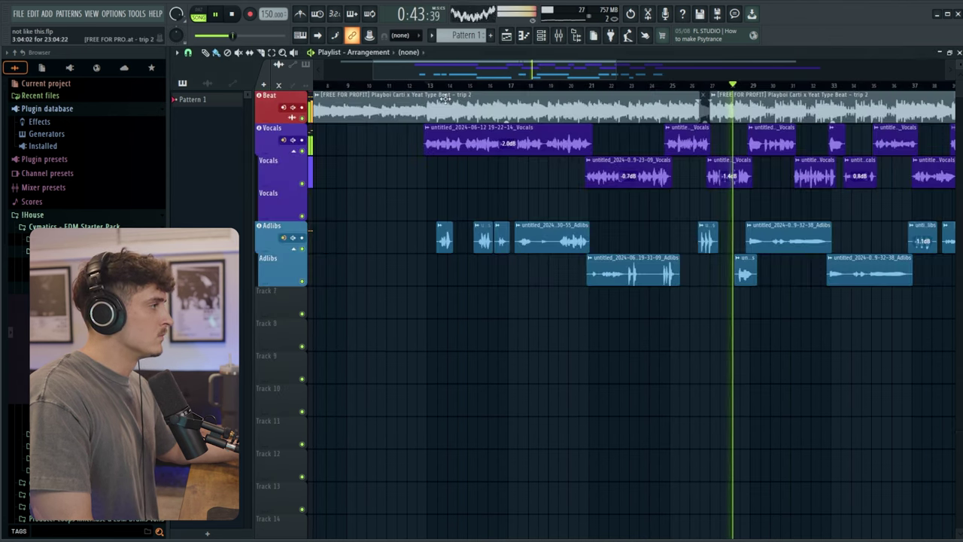
scroll(371, 86, "down", 2)
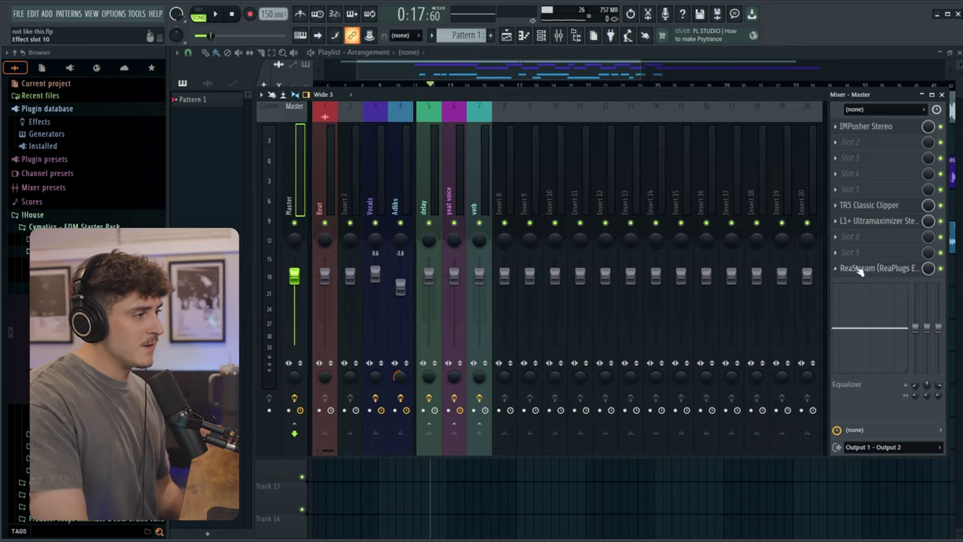
left_click(859, 268)
left_click(645, 218)
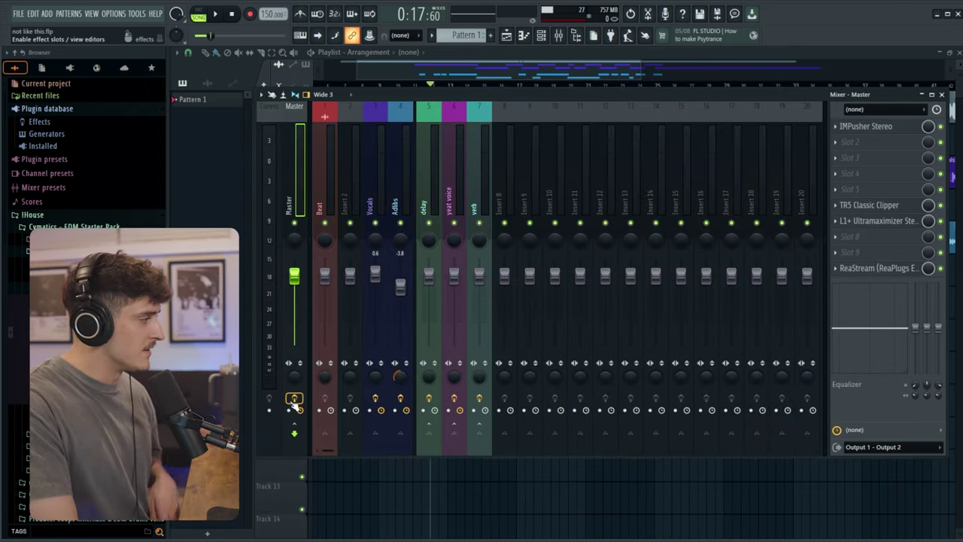
key("space")
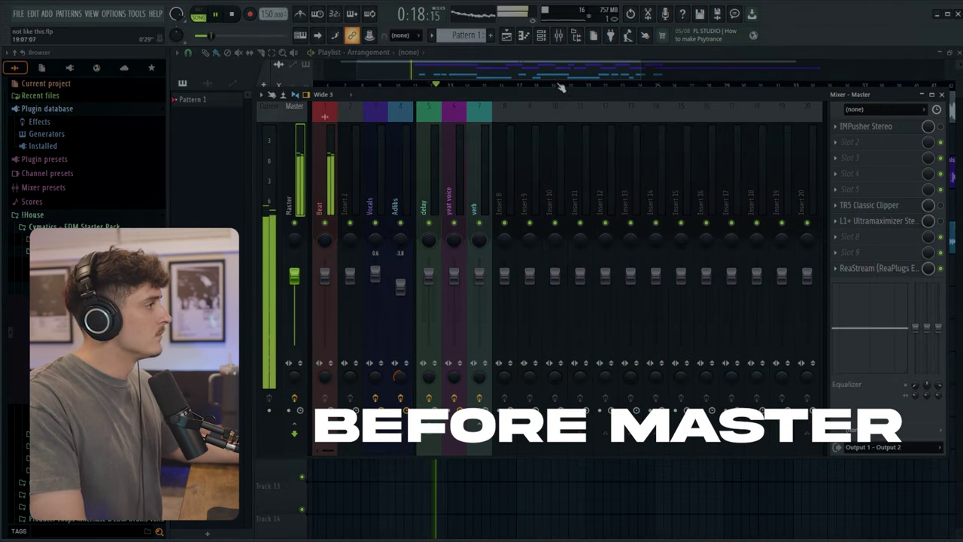
key("F9")
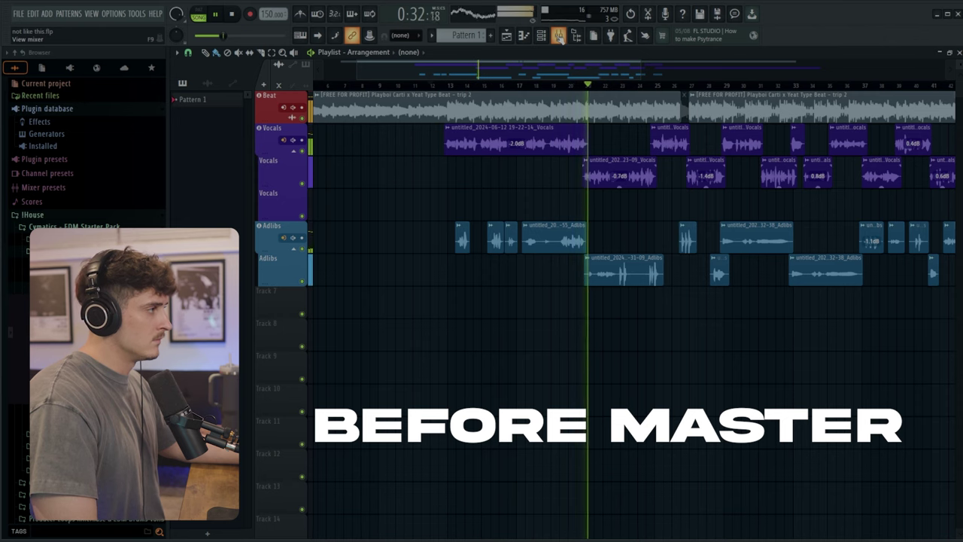
left_click(558, 37)
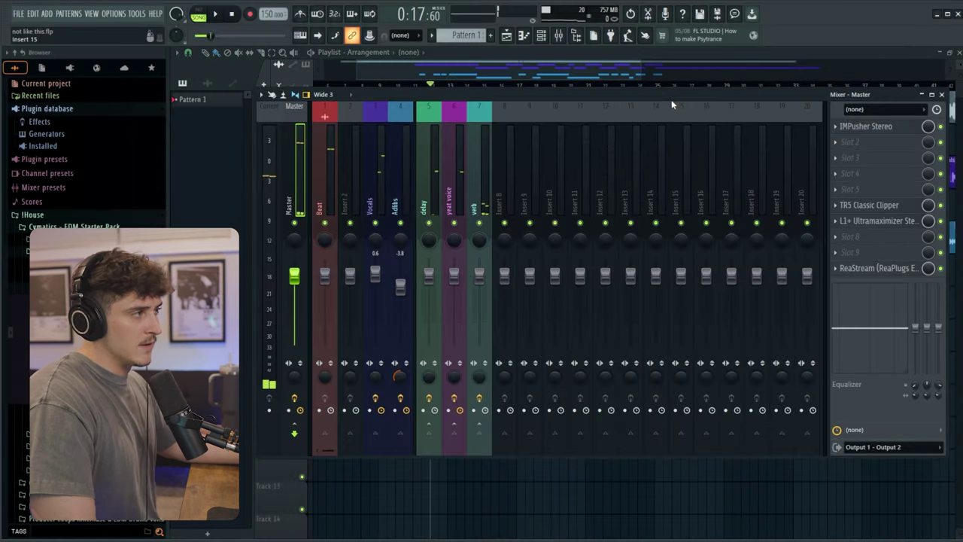
Step: Hide the mixer and play the mastered song as the after-master comparison
left_click(562, 77)
key("space")
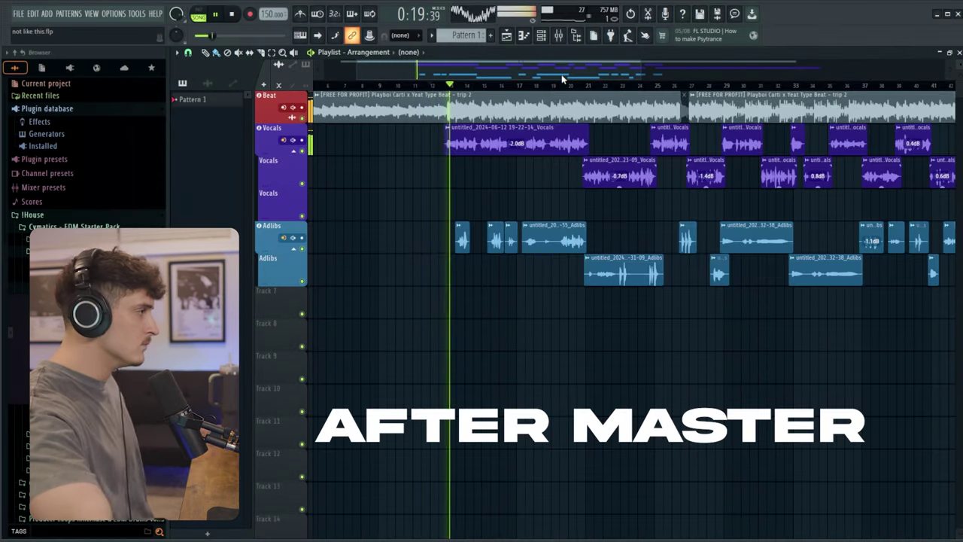